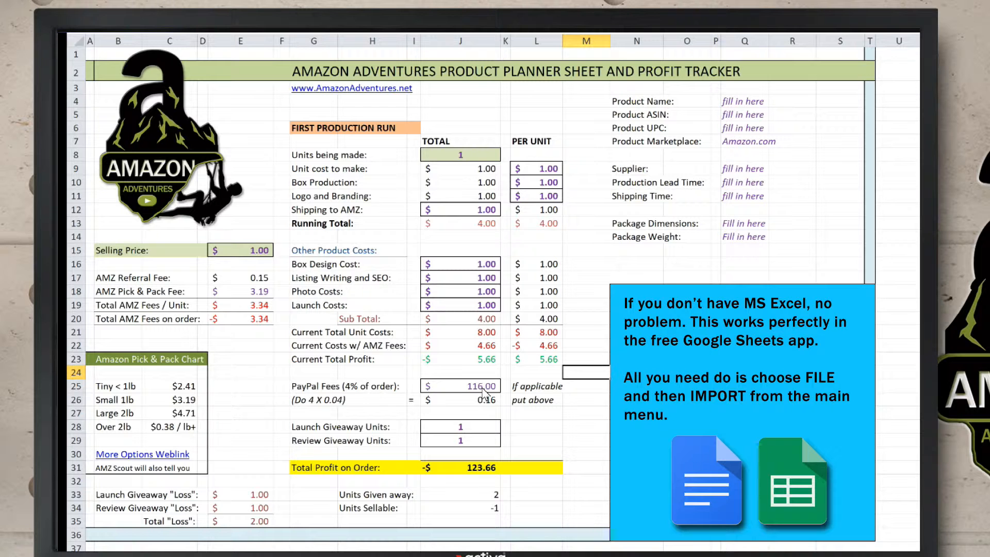
Set the units being made to 500 and the per-unit cost to make to $1.20 in the first production run.
left_click(469, 155)
type("500")
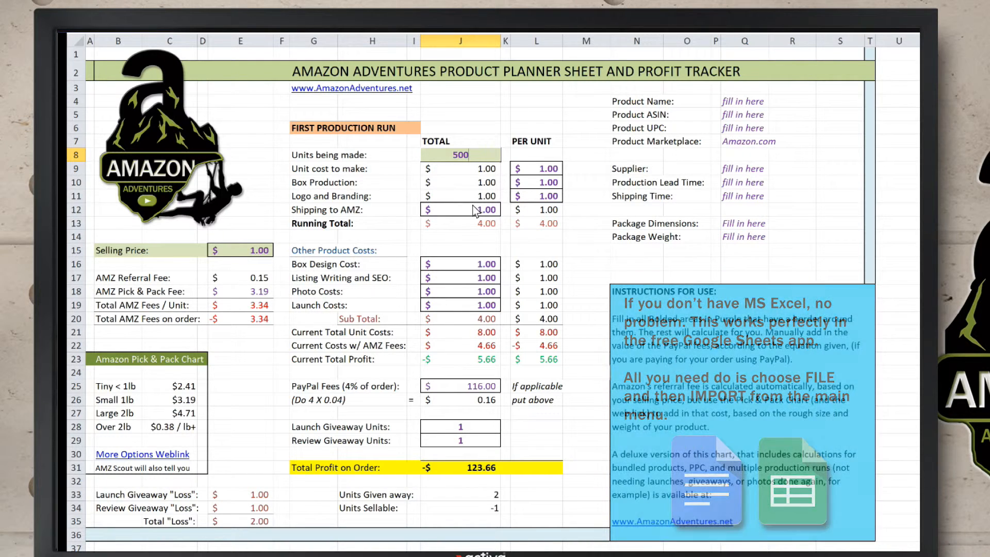
left_click(549, 171)
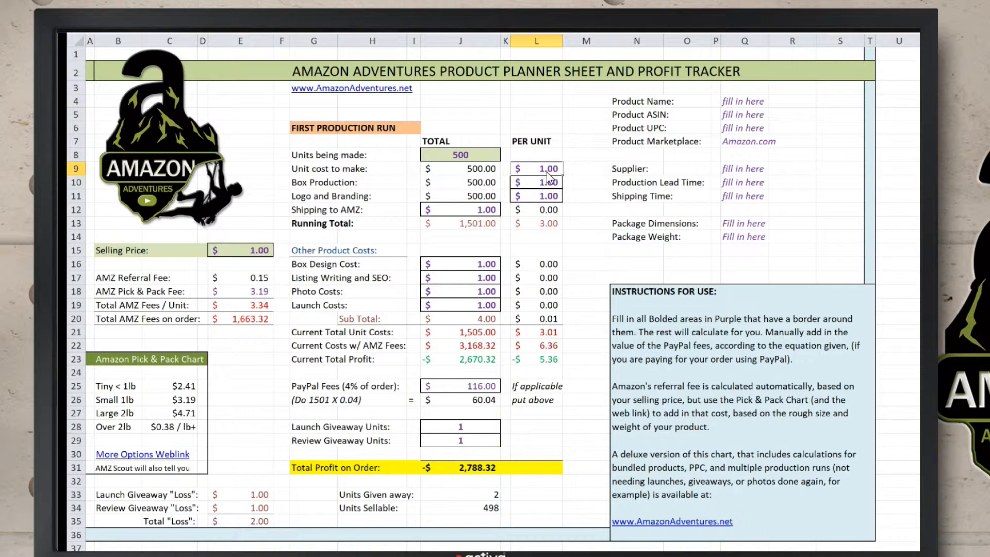
type("1.20")
left_click(577, 182)
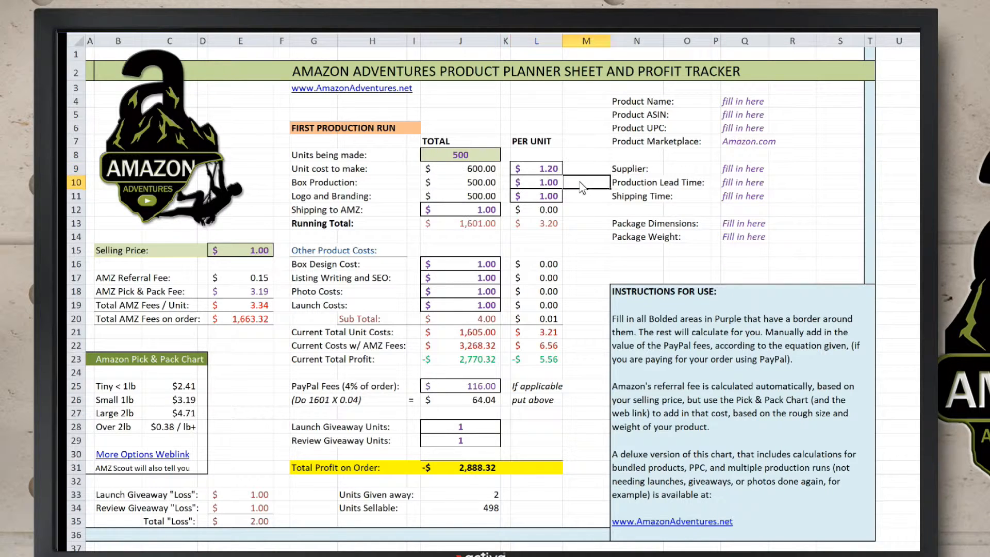
Set the per-unit box production cost to $0.45 and the per-unit logo and branding cost to $0.35.
left_click(549, 187)
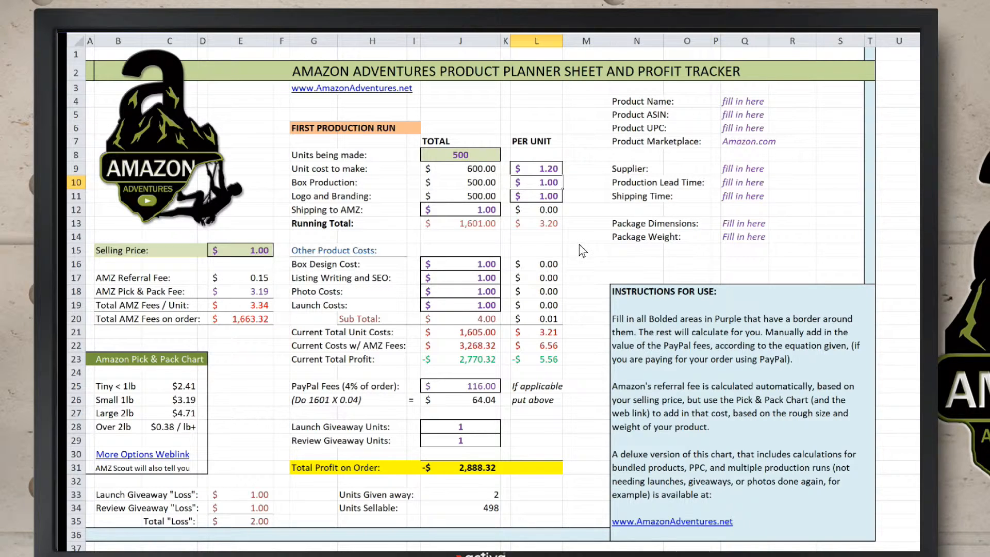
type(".45")
left_click(586, 199)
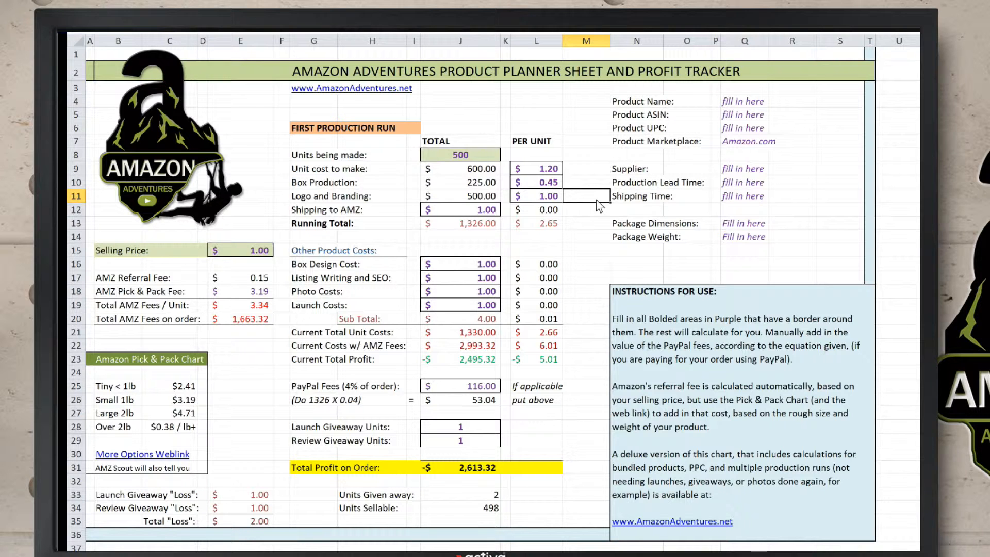
left_click(545, 200)
type(".")
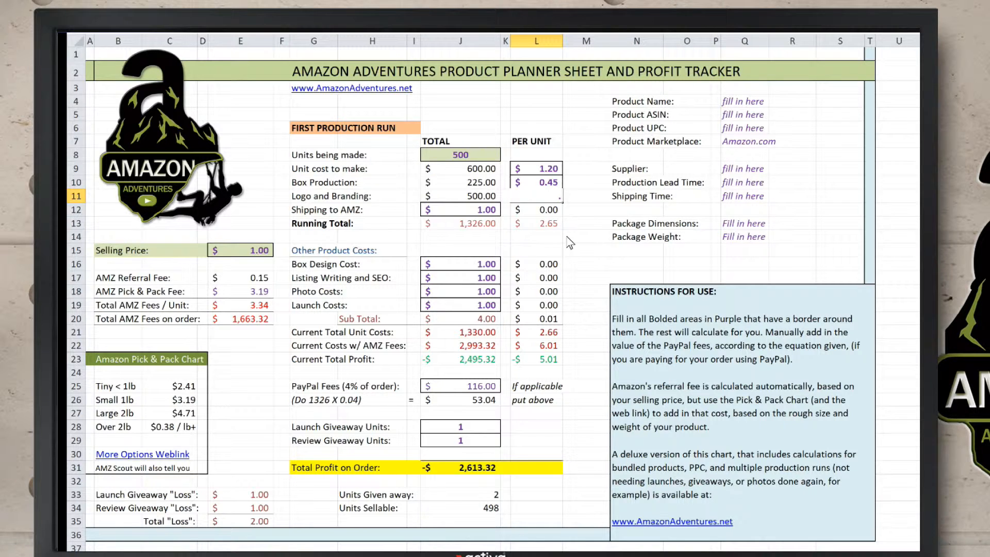
type("35")
left_click(586, 214)
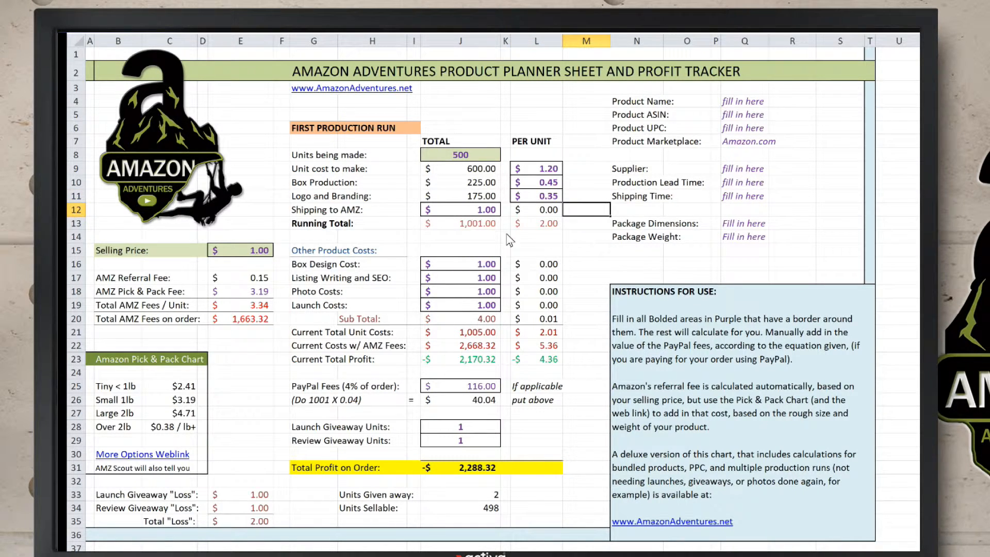
Set the total cost of shipping to Amazon to $450 for the first production run.
left_click(479, 212)
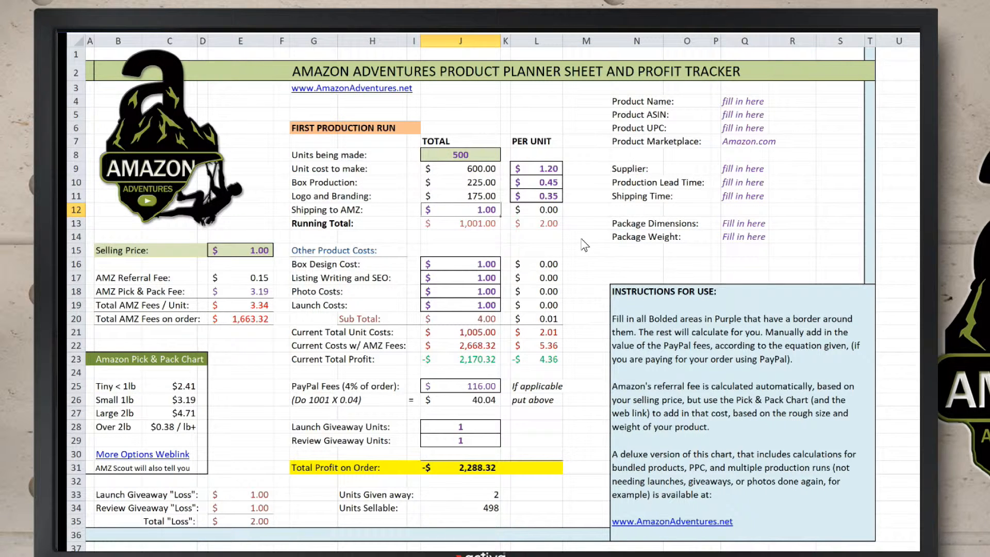
type("450")
left_click(586, 212)
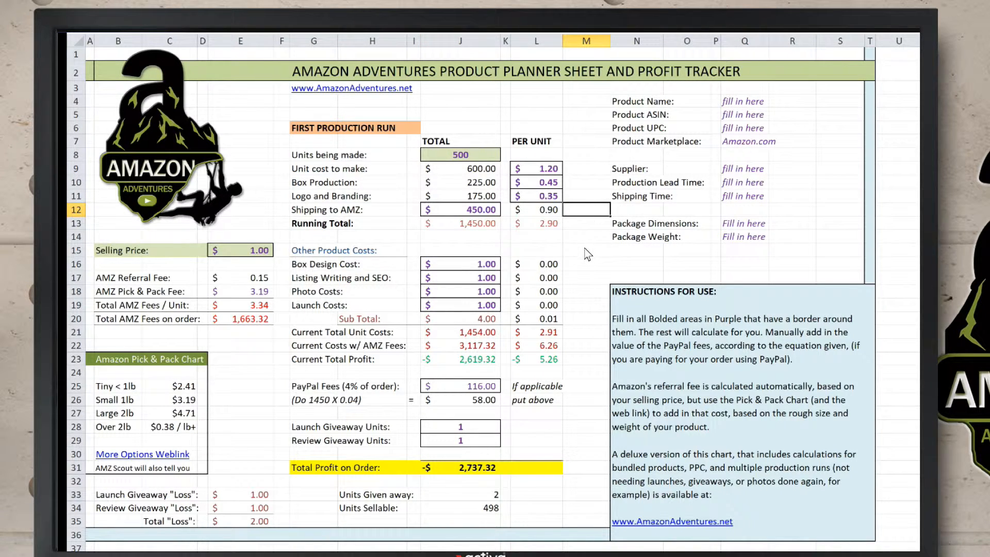
left_click(481, 238)
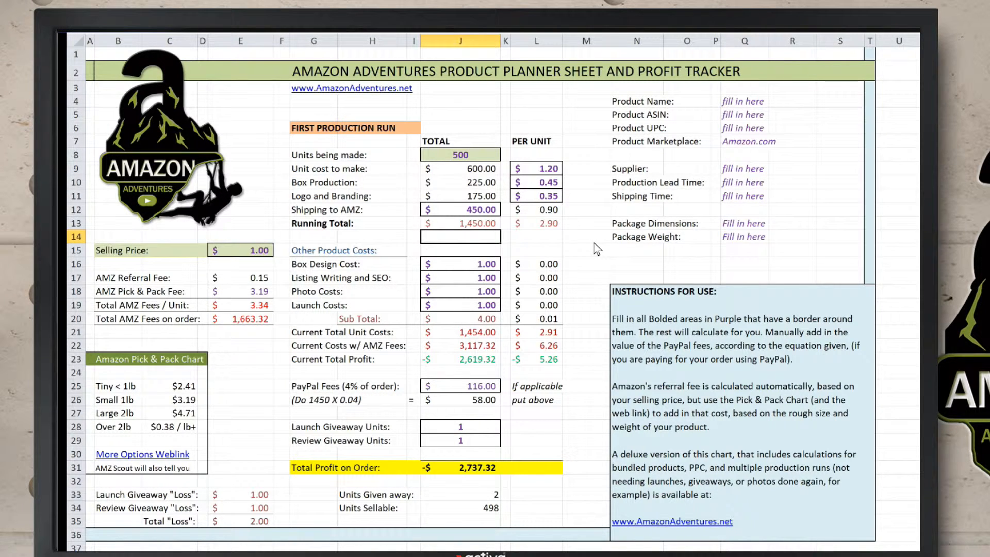
Set the box design cost to $120 and the listing writing and SEO cost to $110.
left_click(489, 268)
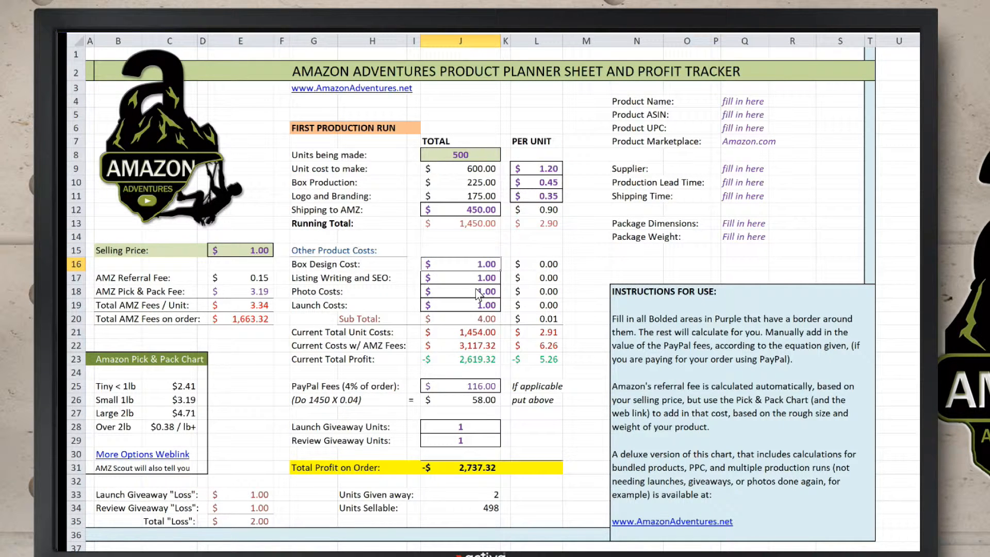
type("120")
left_click(574, 267)
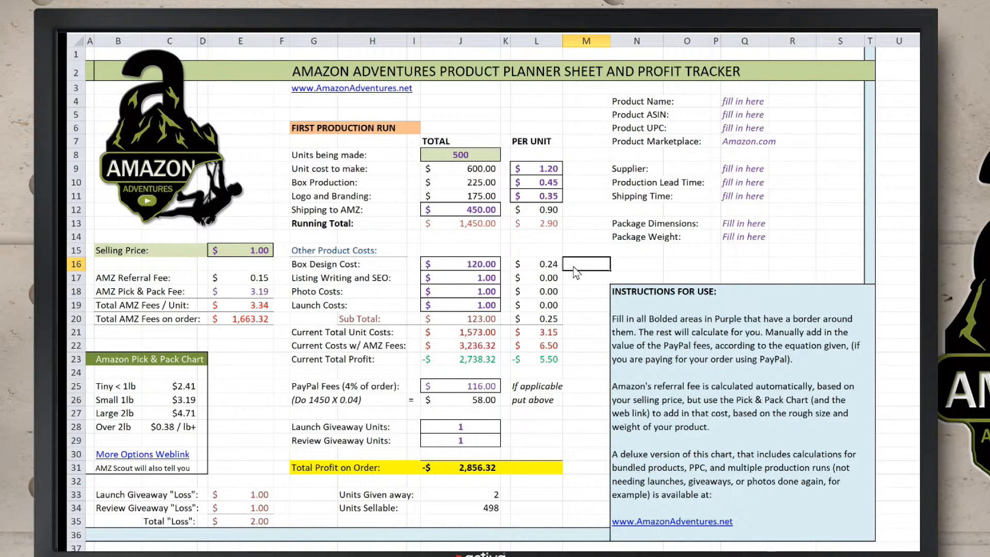
left_click(492, 280)
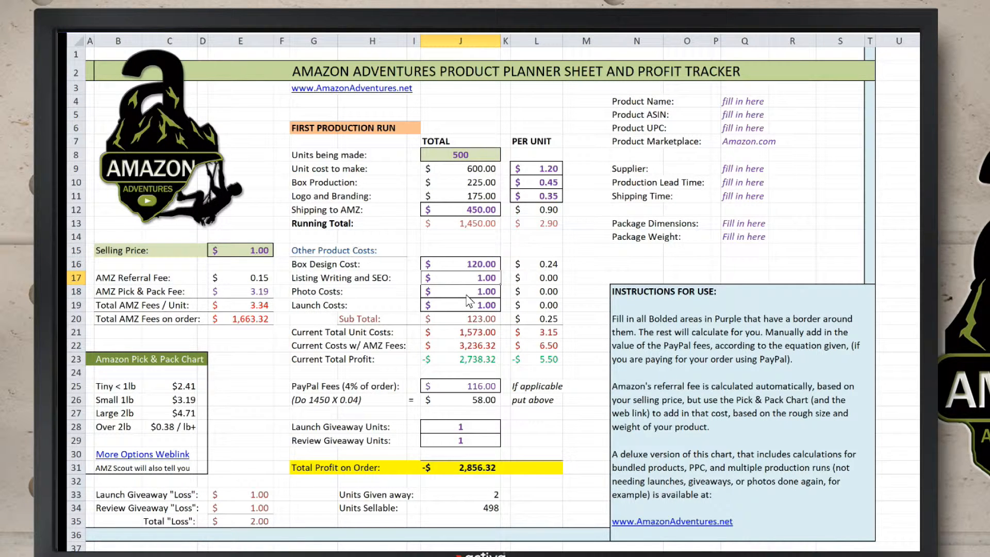
type("110")
key("Return")
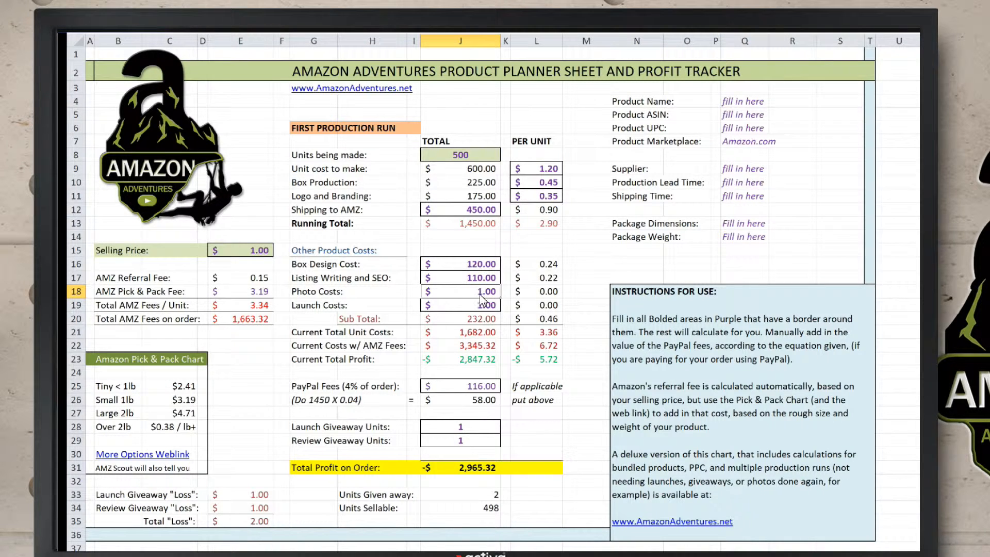
Set the total photo costs to $600 and the launch costs to $400 under the other product costs.
type("600")
left_click(583, 293)
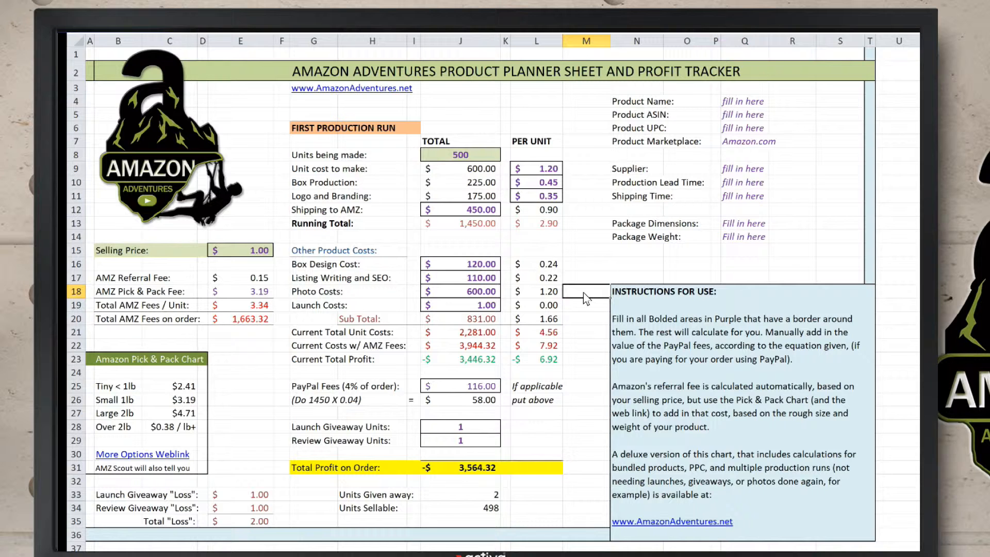
left_click(484, 308)
type("400")
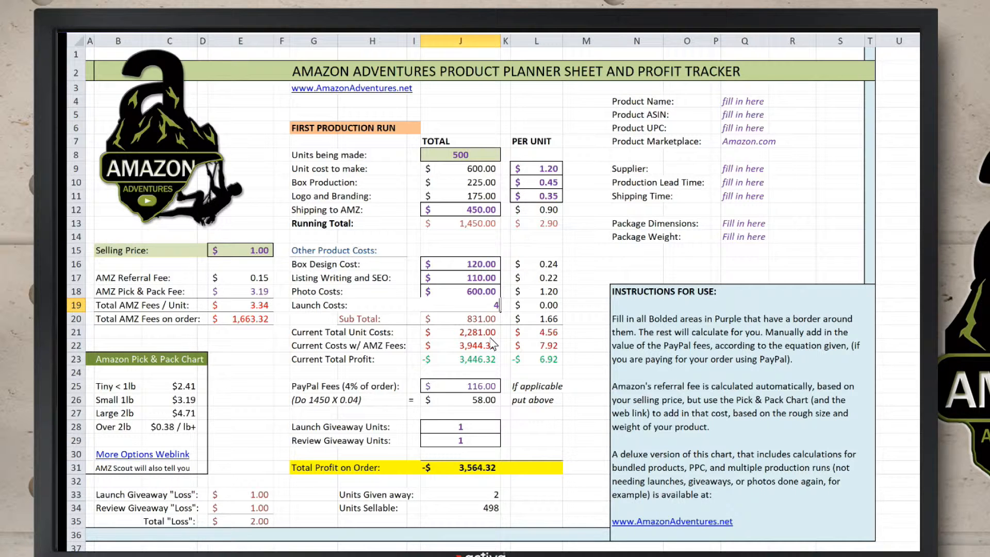
left_click(575, 308)
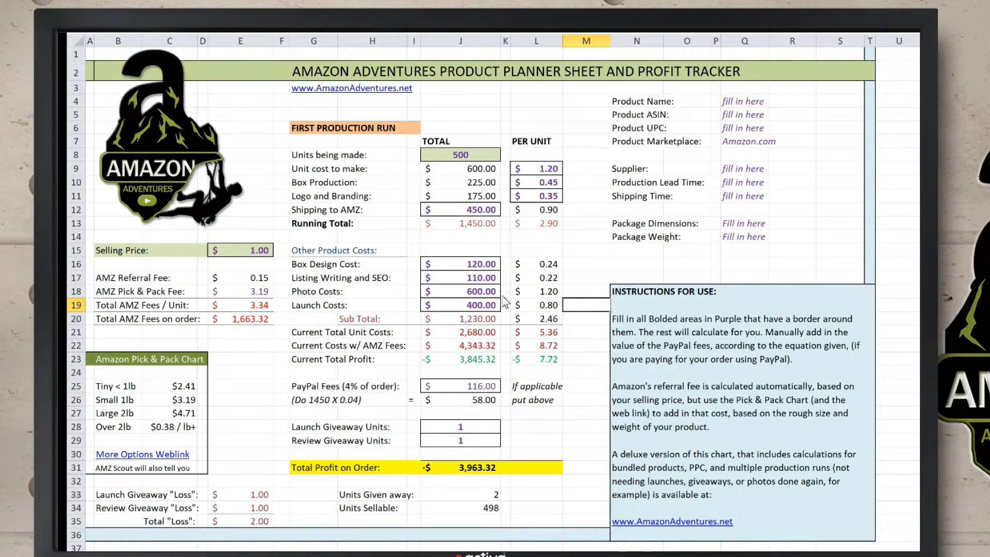
left_click(578, 335)
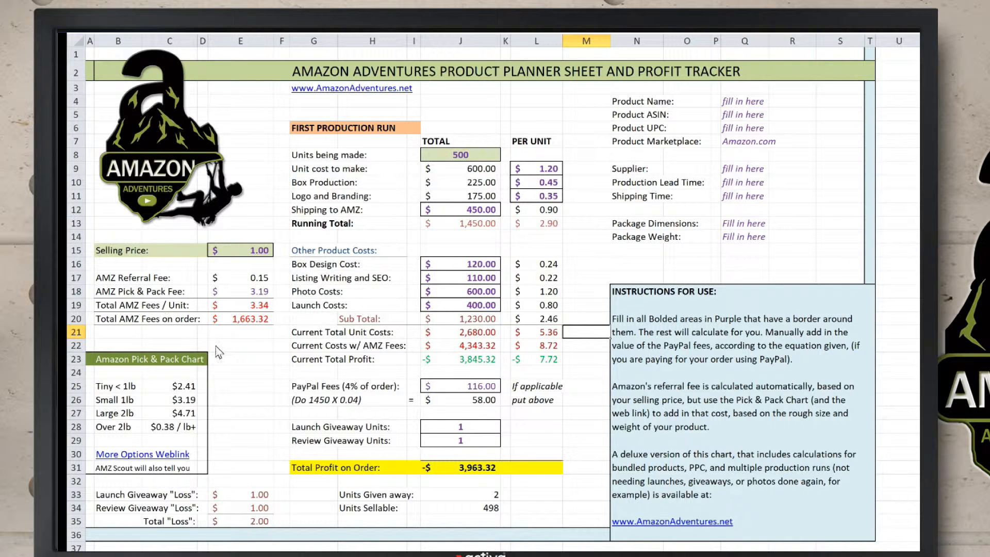
Set the product's selling price to $20.00 and enter $58 as the PayPal fees on the order.
left_click(257, 253)
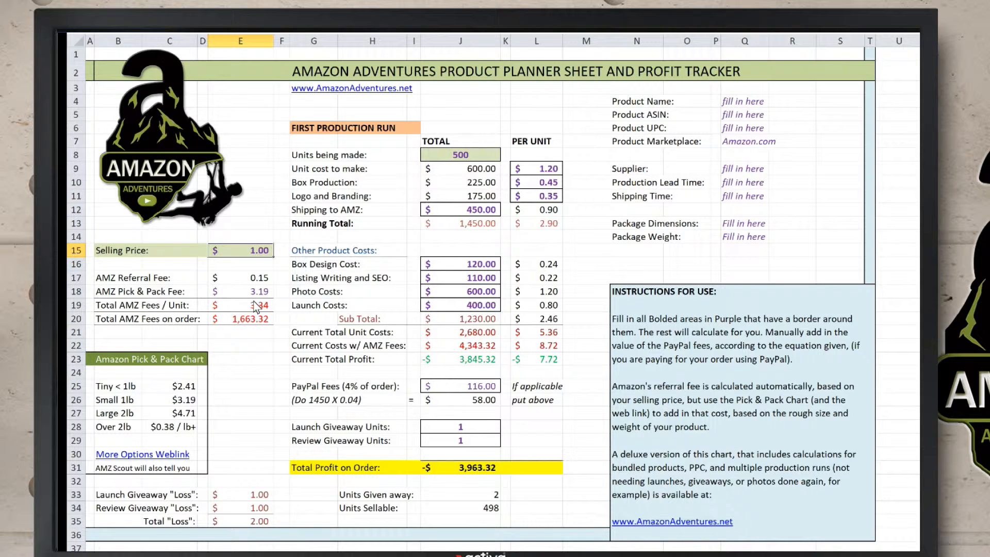
type("20.00")
left_click(263, 345)
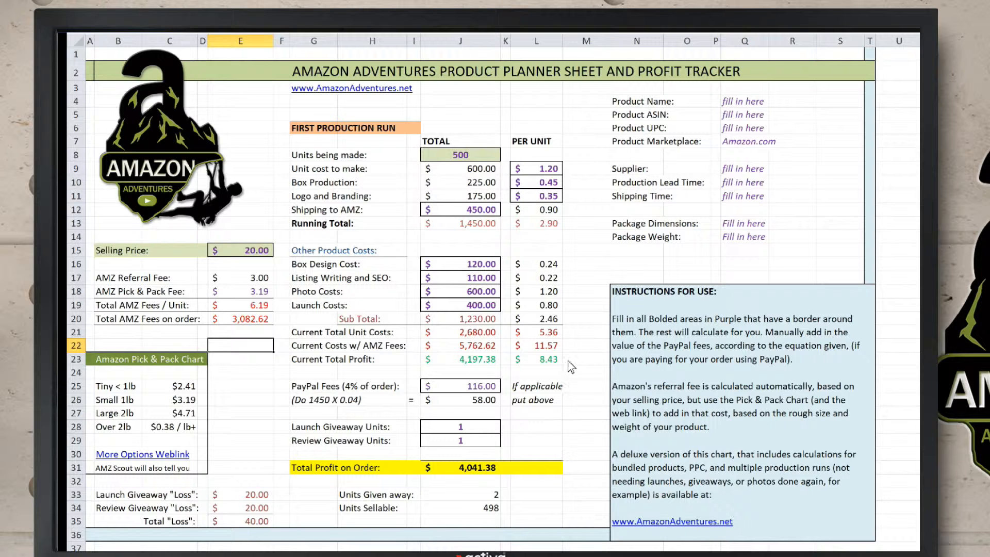
left_click(549, 363)
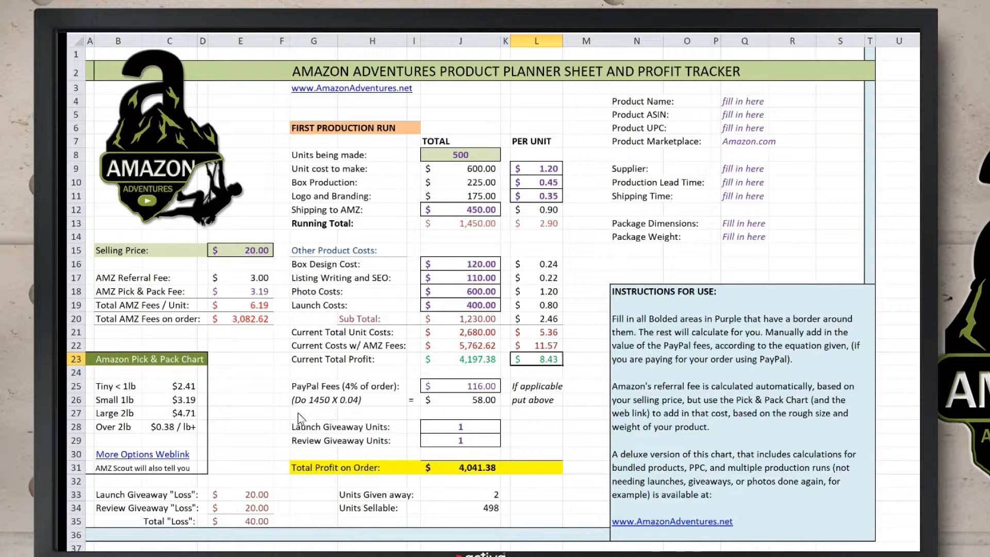
left_click(481, 392)
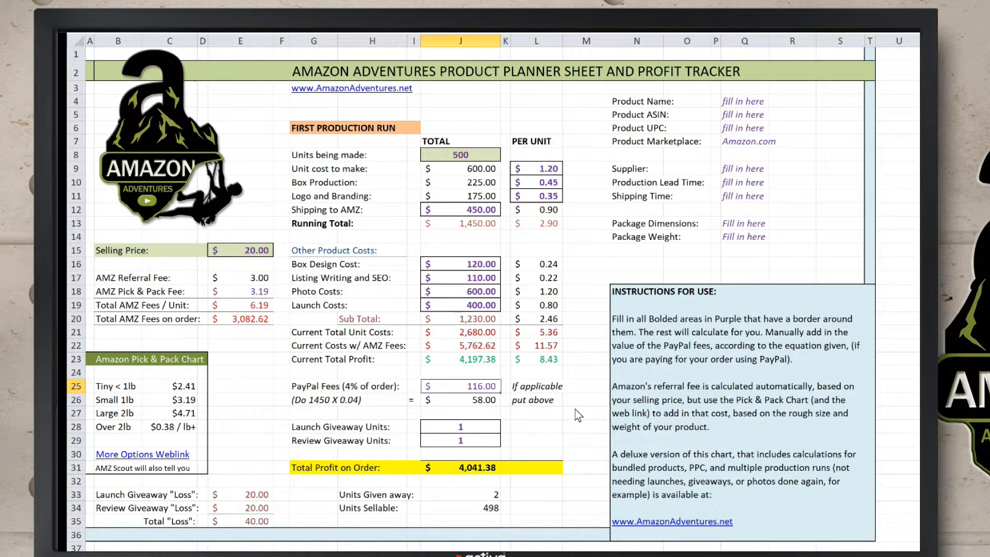
type("58")
left_click(529, 415)
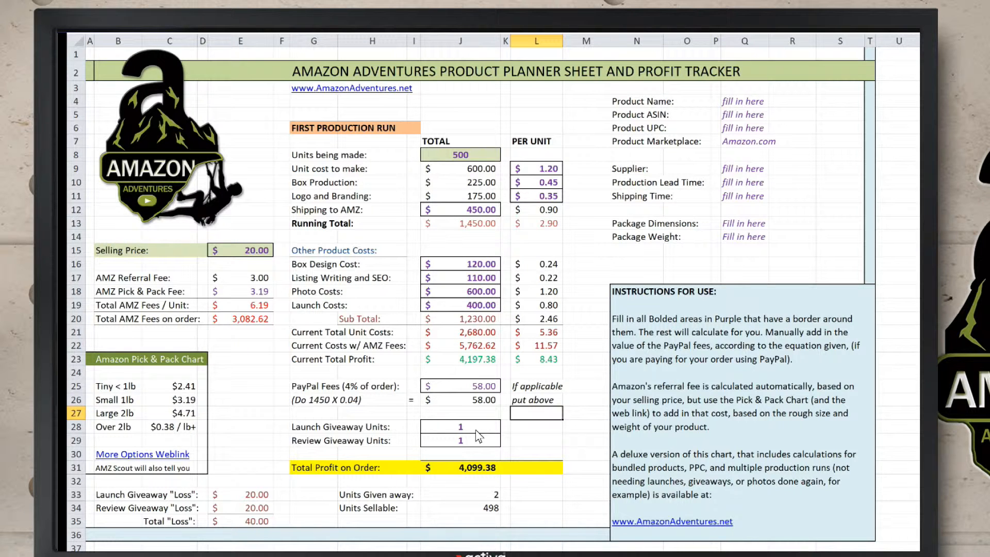
Set the review giveaway units to 10 and the launch giveaway units to 150.
left_click(463, 443)
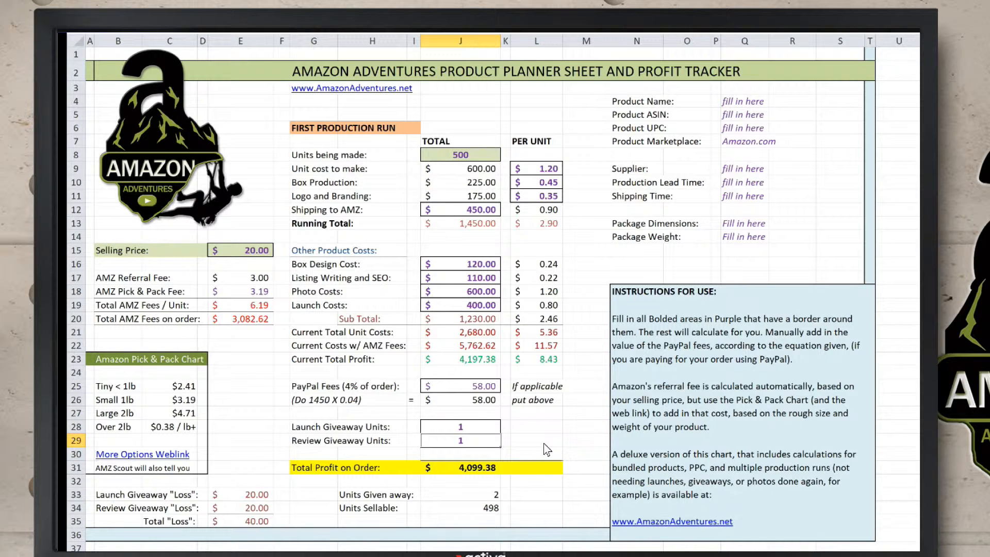
type("10")
left_click(545, 444)
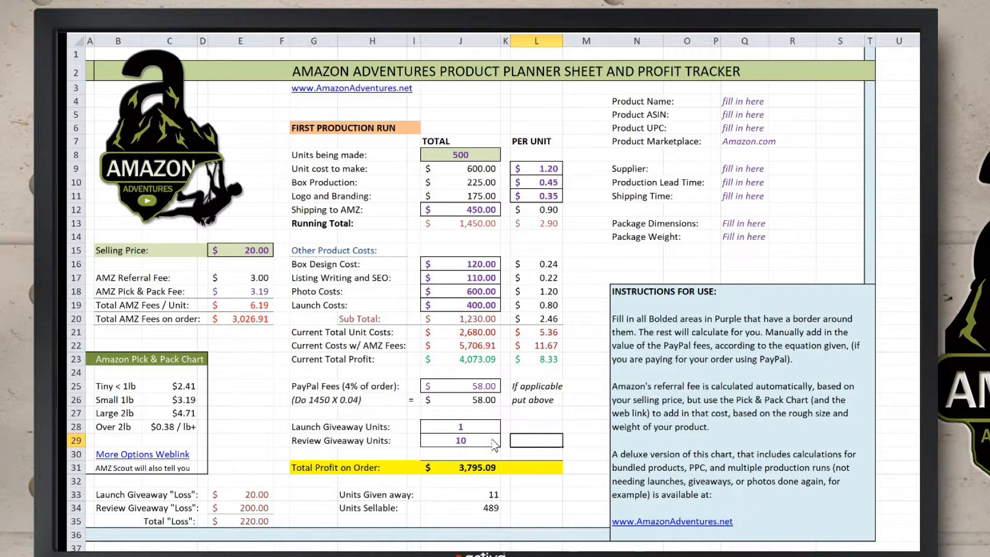
left_click(466, 427)
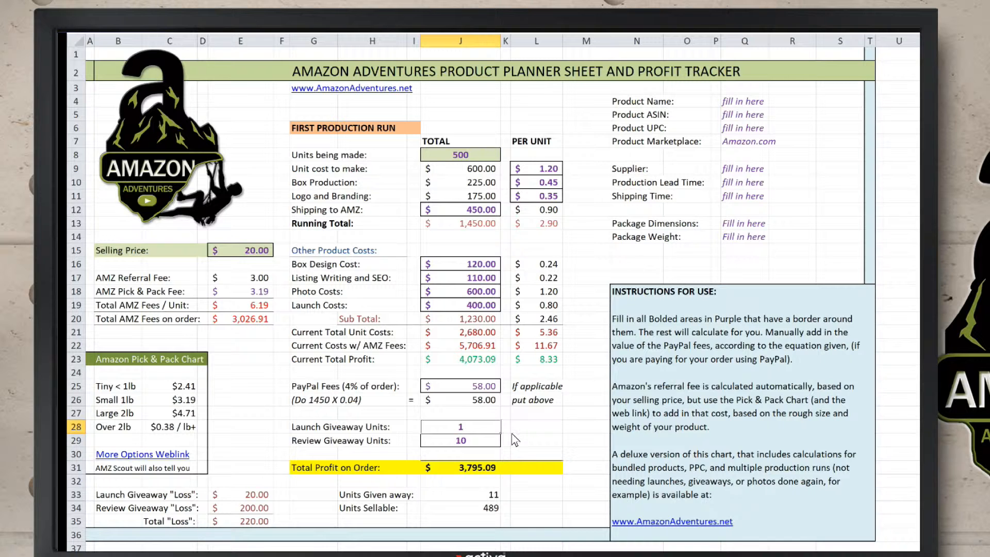
type("150")
left_click(529, 431)
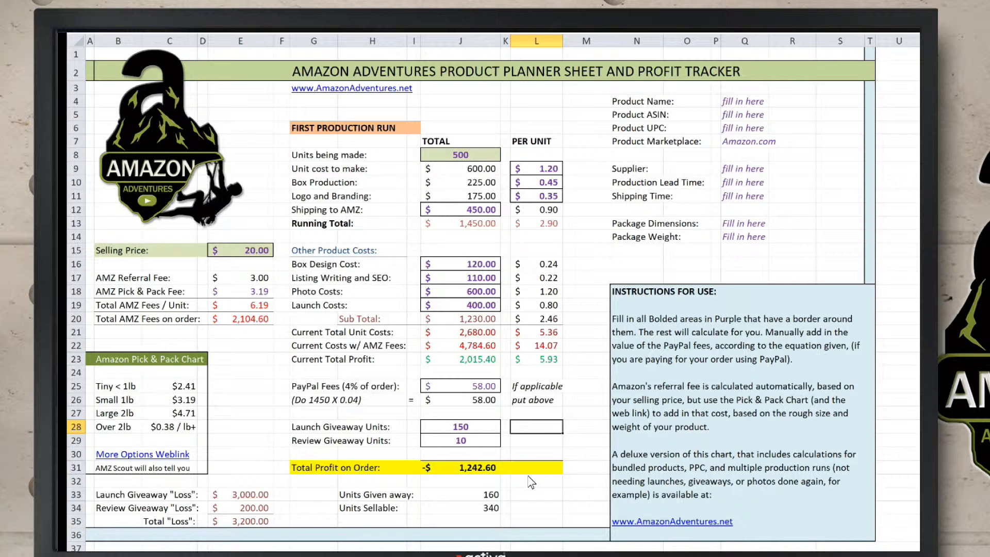
Try total photo costs of $200 for the first production run.
left_click(482, 293)
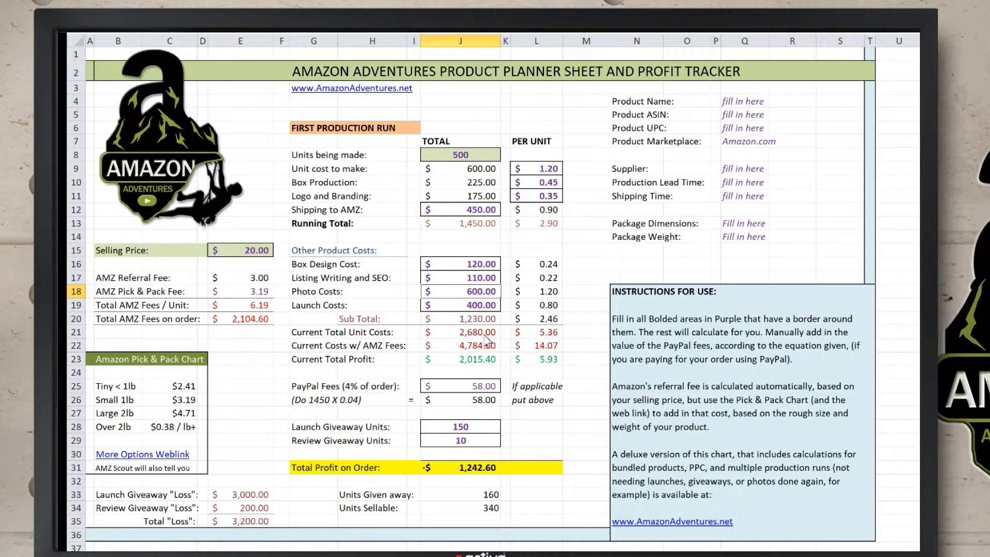
type("200")
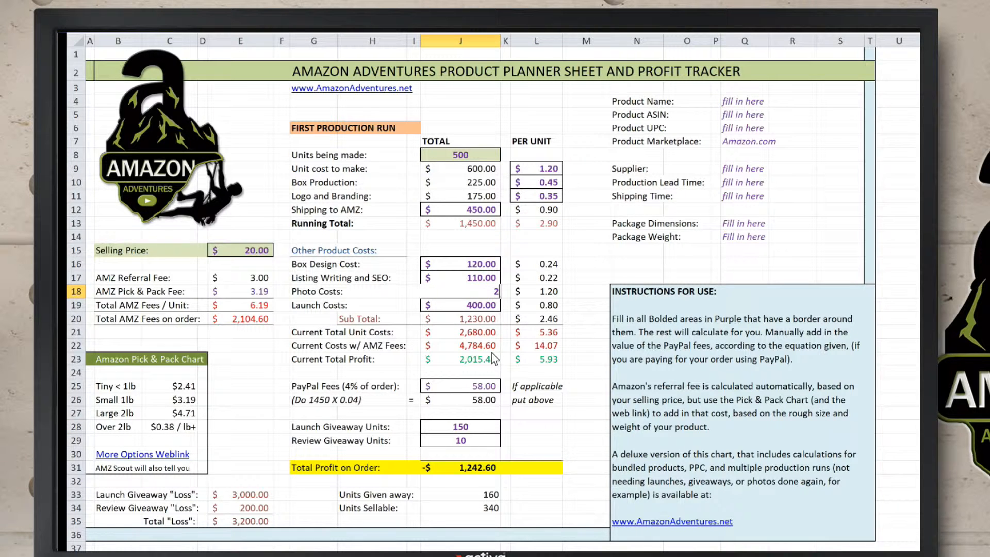
left_click(581, 294)
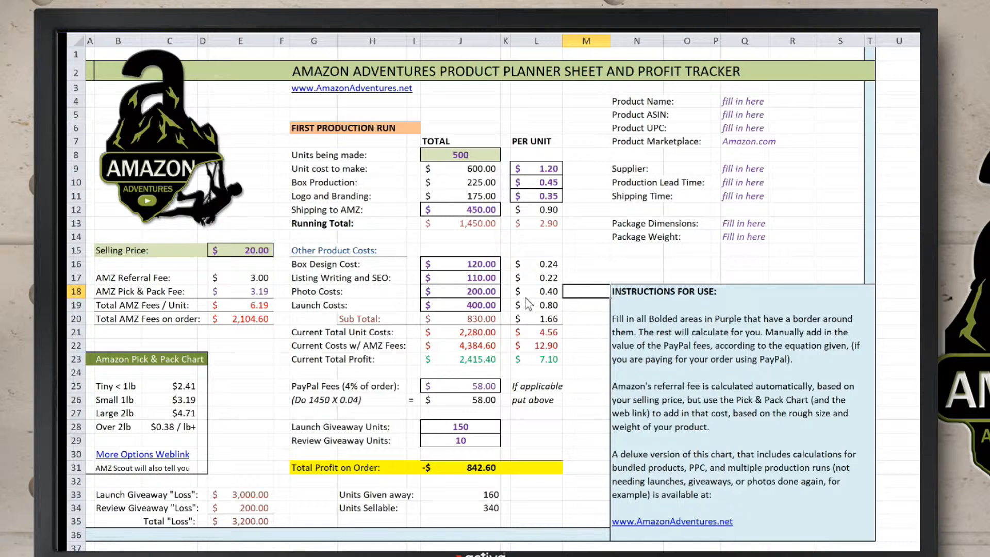
Set the total photo costs to 0 under the other product costs.
left_click(488, 294)
key("Delete")
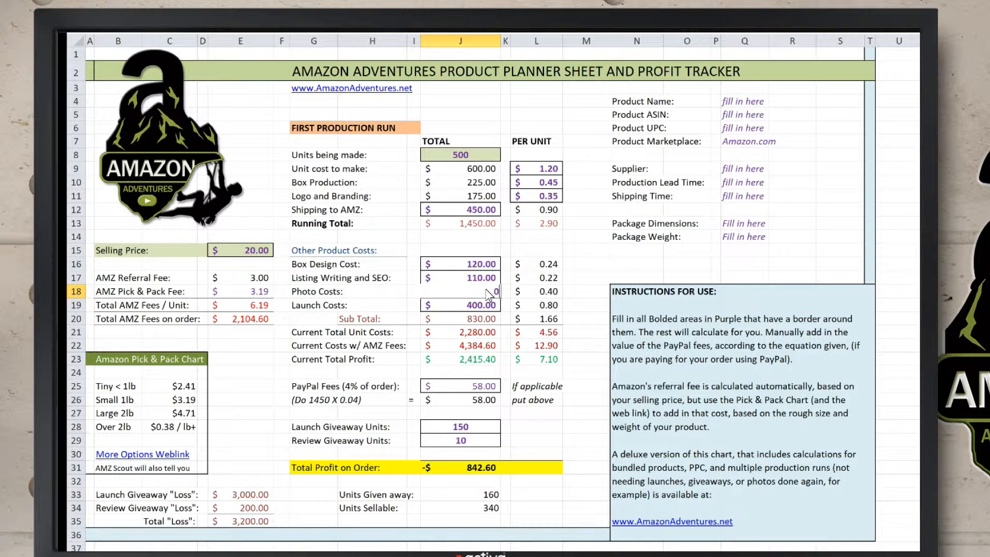
left_click(581, 296)
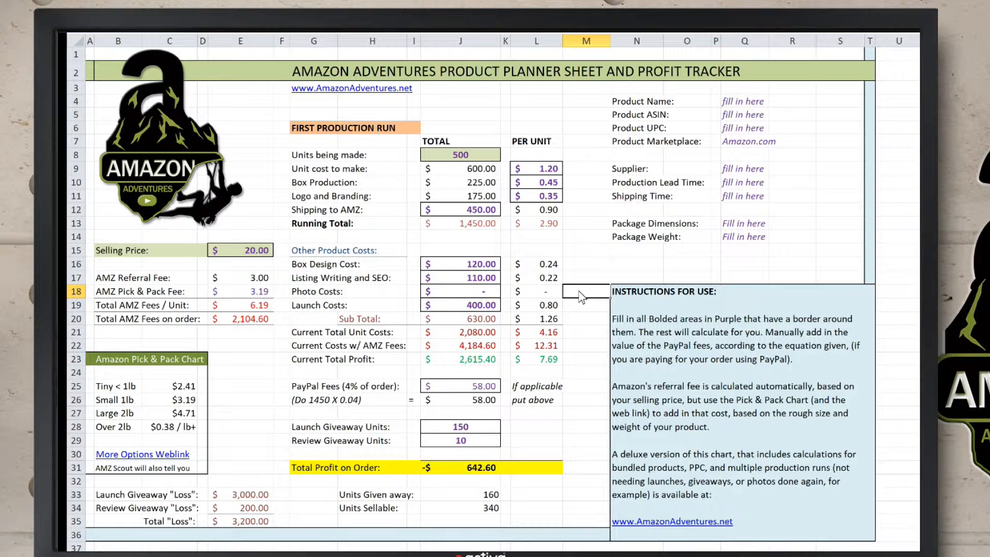
Set the units being made to 1000 and review the total profit on the order.
left_click(460, 156)
type("1000")
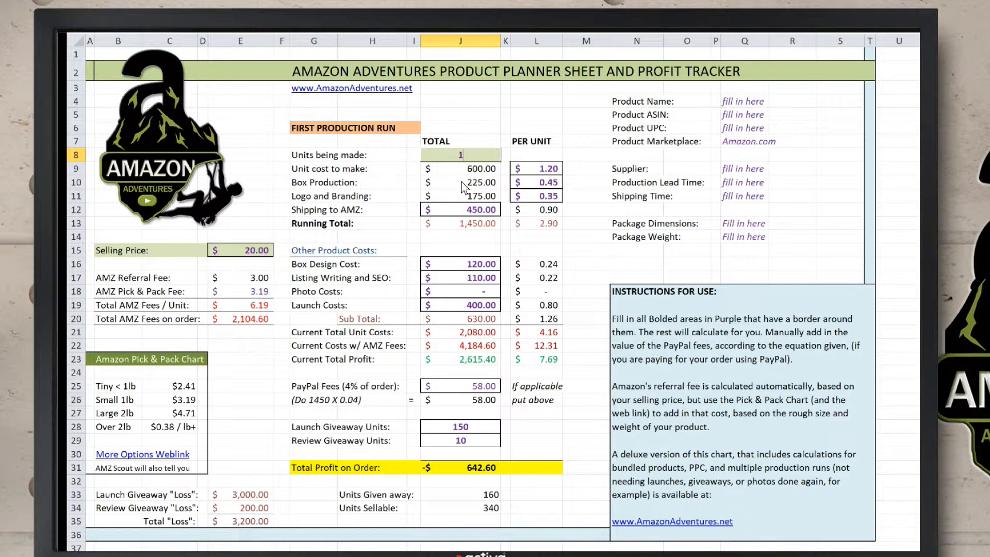
left_click(583, 172)
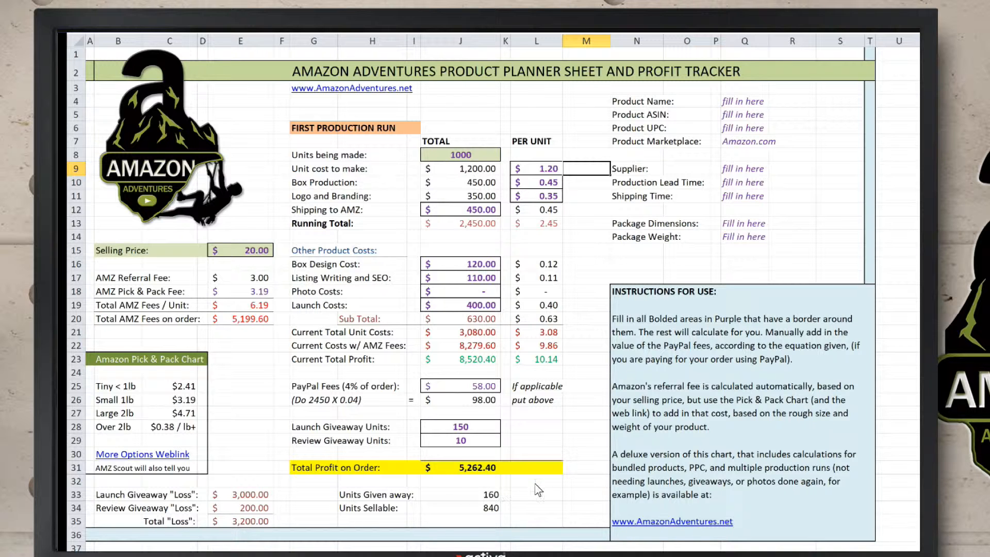
left_click(588, 473)
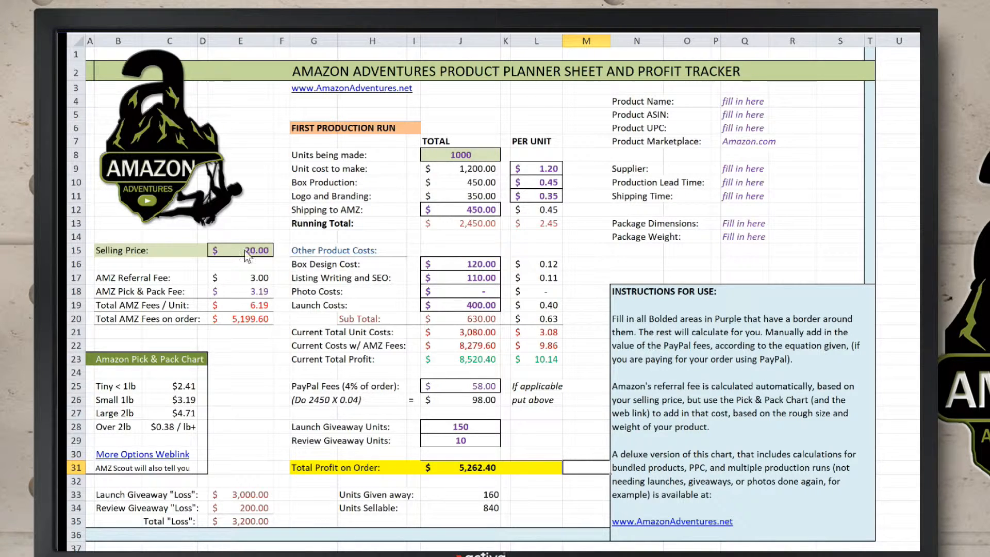
Set the product's selling price to $15.99.
left_click(258, 251)
type("15.99")
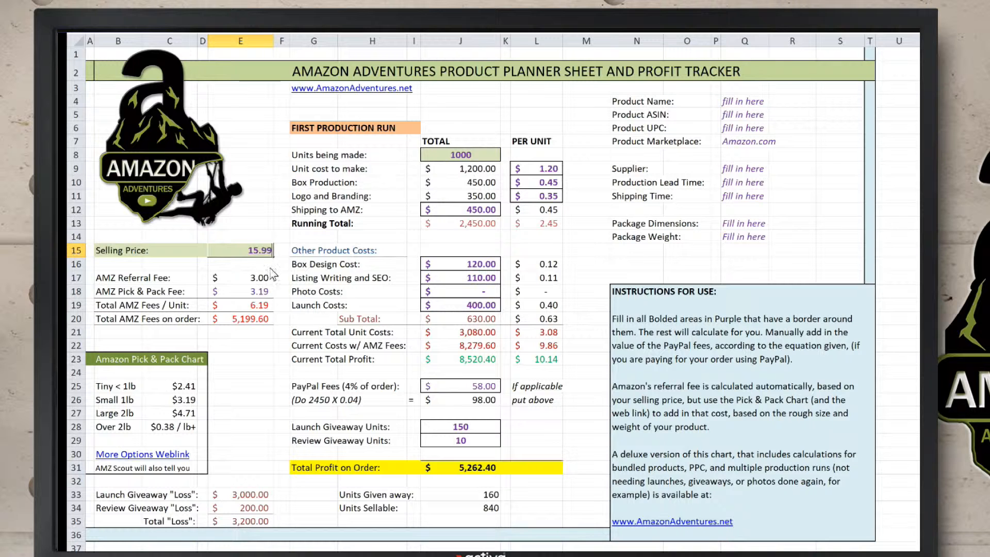
left_click(255, 236)
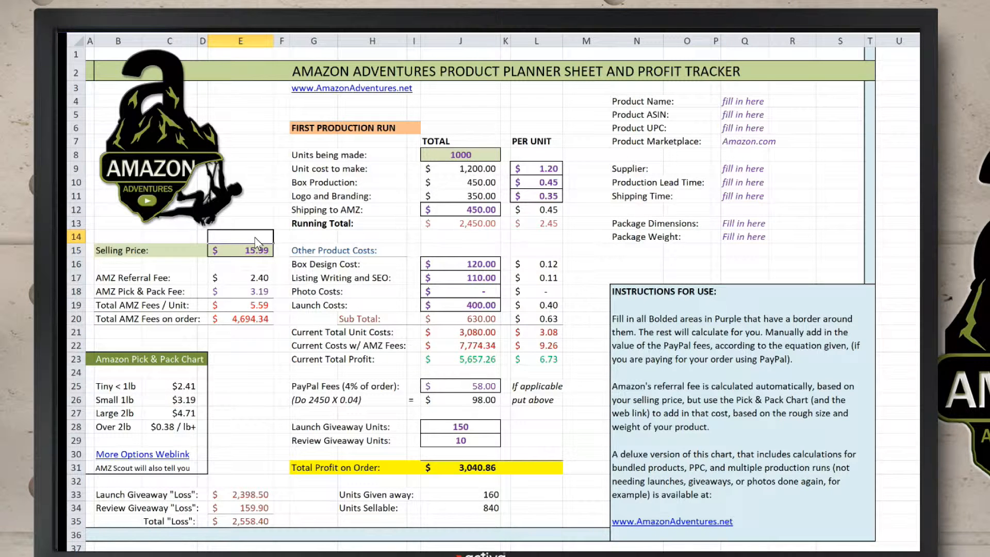